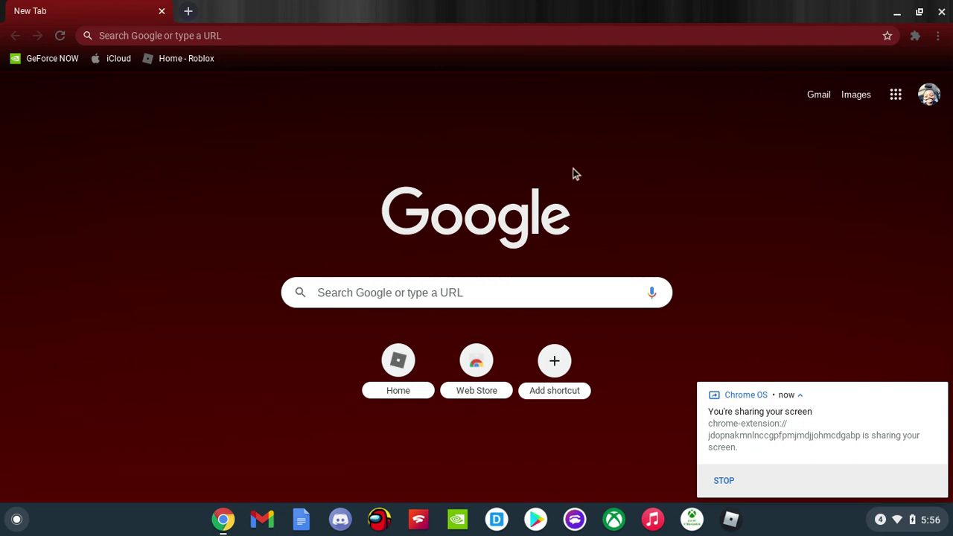
# - Focus Chrome's address bar and dismiss its recent-search suggestions
pyautogui.click(379, 29)
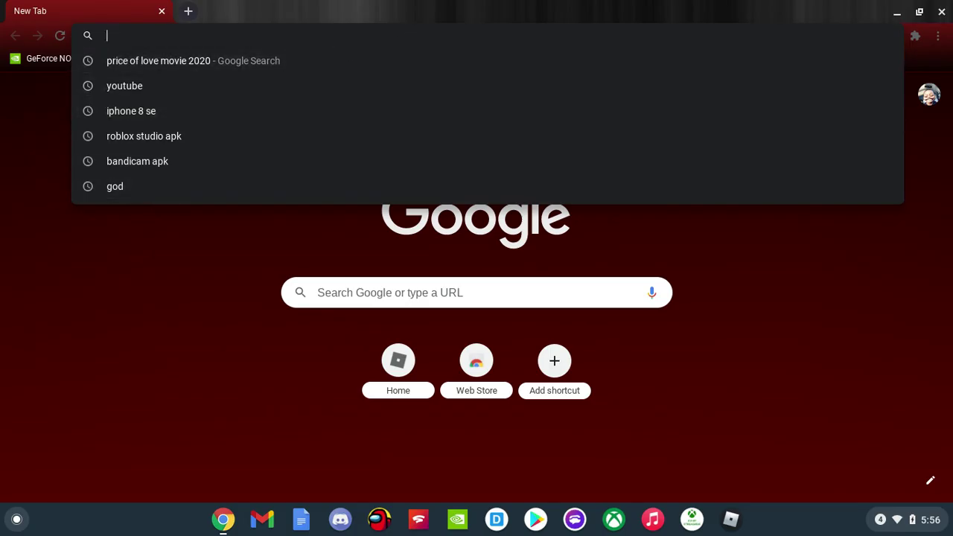
pyautogui.press('Escape')
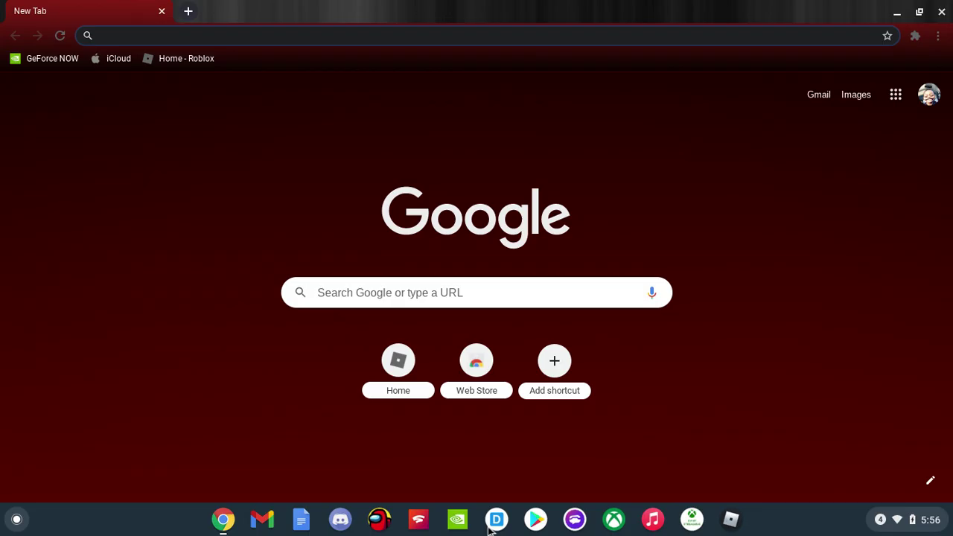
# - In Firefox, replace the address with fortnite.com and go to Fortnite's Android download page
pyautogui.click(6, 523)
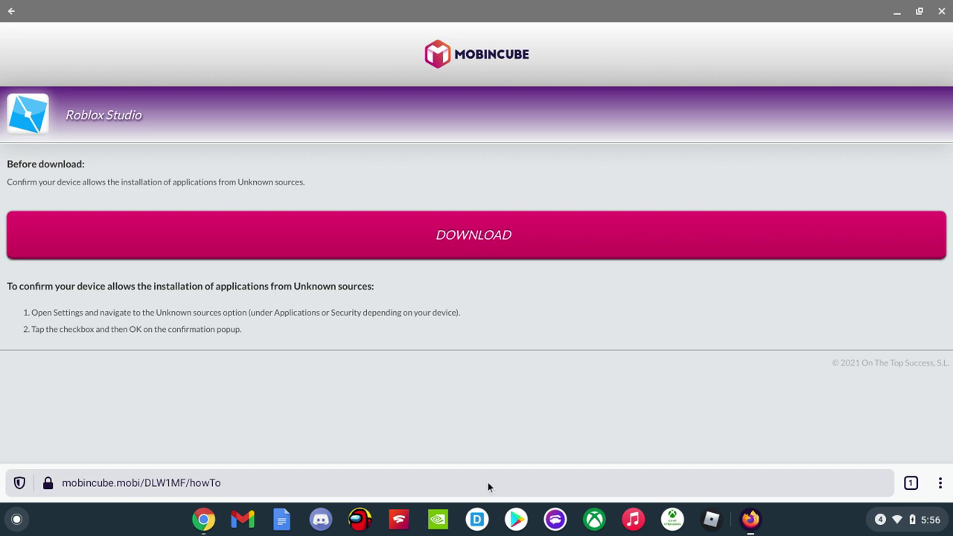
pyautogui.click(488, 483)
pyautogui.press('BackSpace')
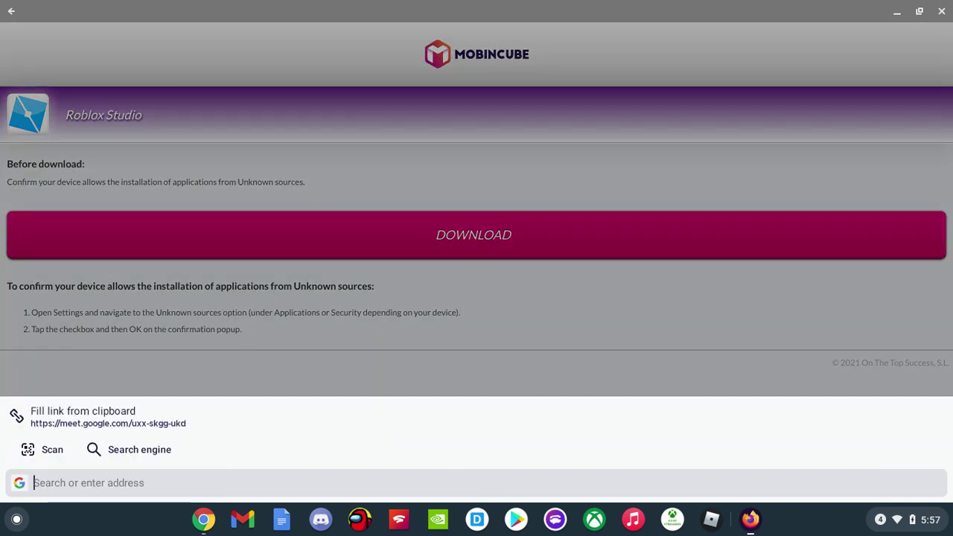
pyautogui.write('fortnite.com')
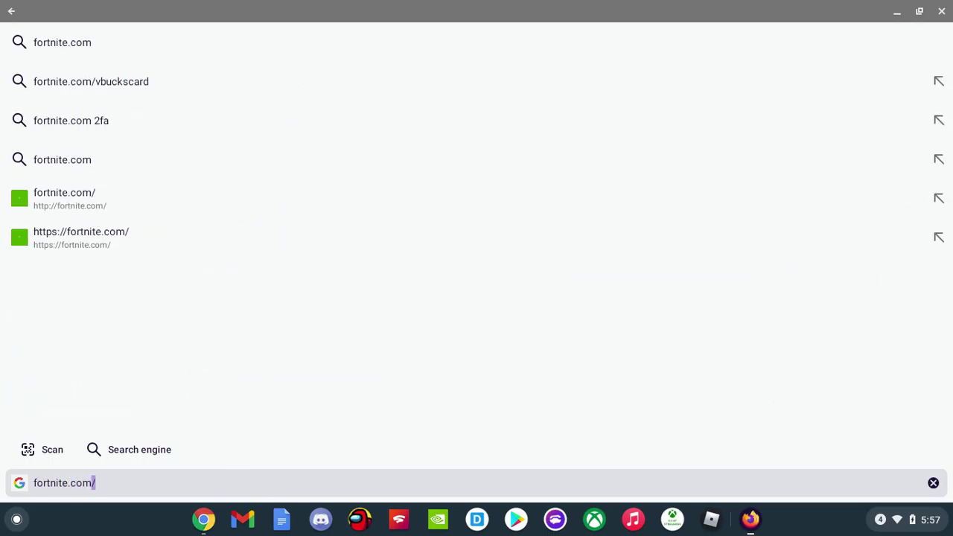
pyautogui.press('Return')
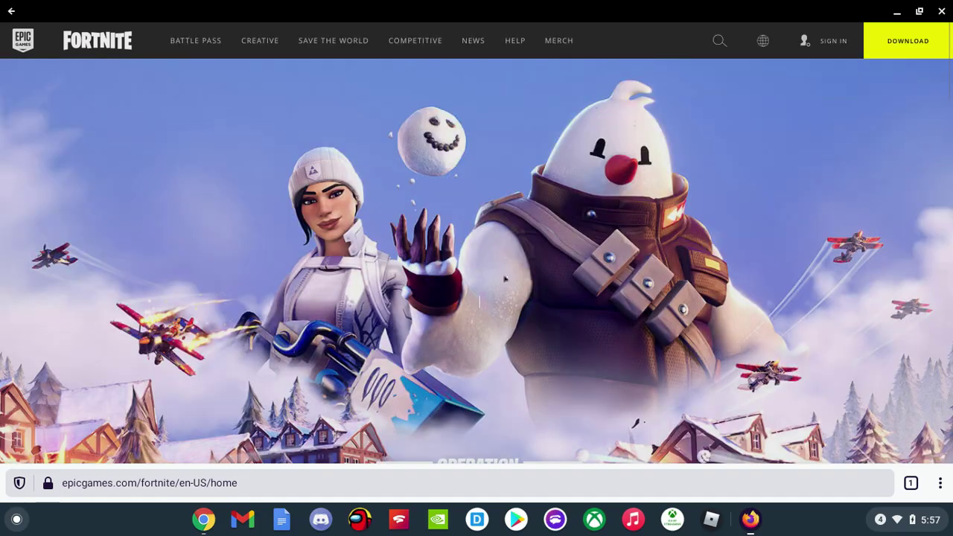
pyautogui.click(898, 54)
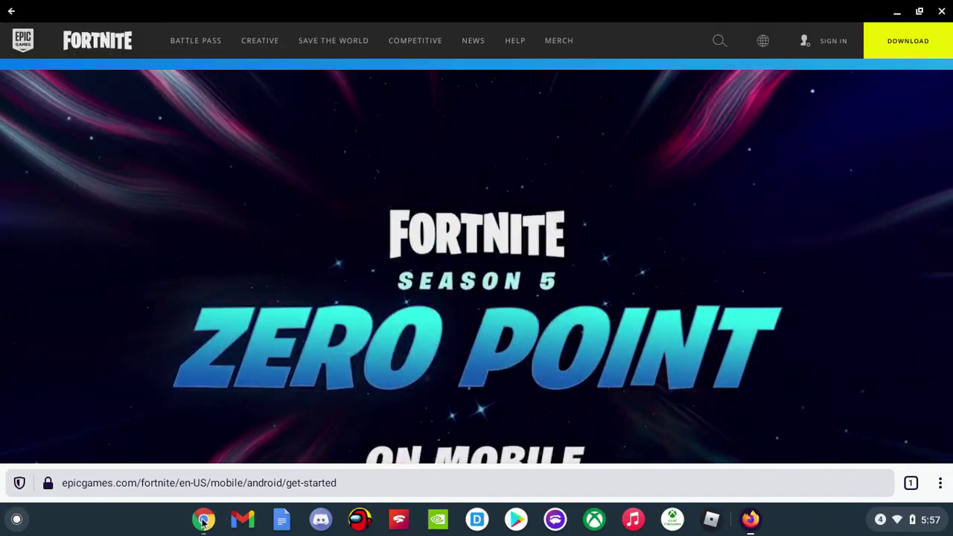
# - Search for 'fortnite' from Chrome's address bar, fixing typos and closing developer tools
pyautogui.click(204, 519)
pyautogui.write('foiir')
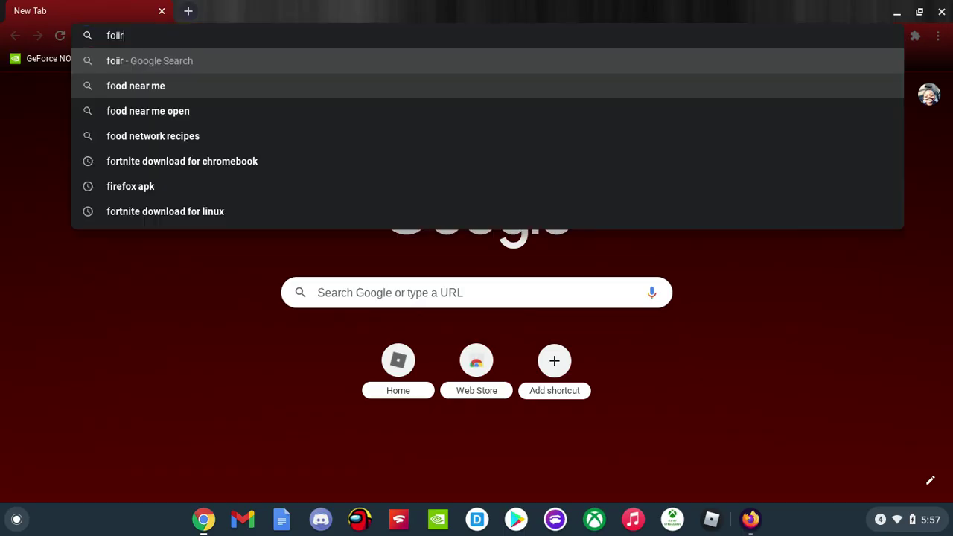
pyautogui.press('BackSpace')
pyautogui.press('BackSpace')
pyautogui.press('BackSpace')
pyautogui.write('i')
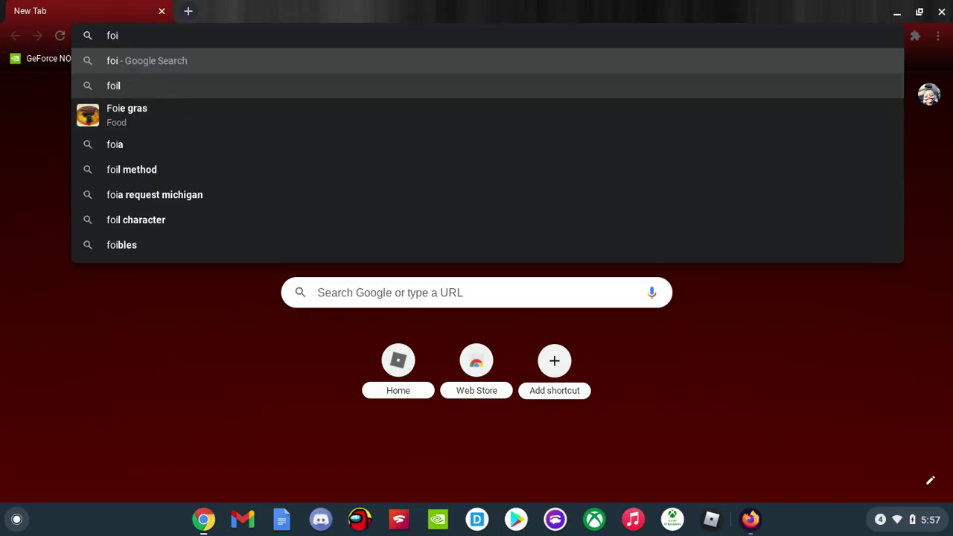
pyautogui.hotkey('ctrl', 'shift', 'i')
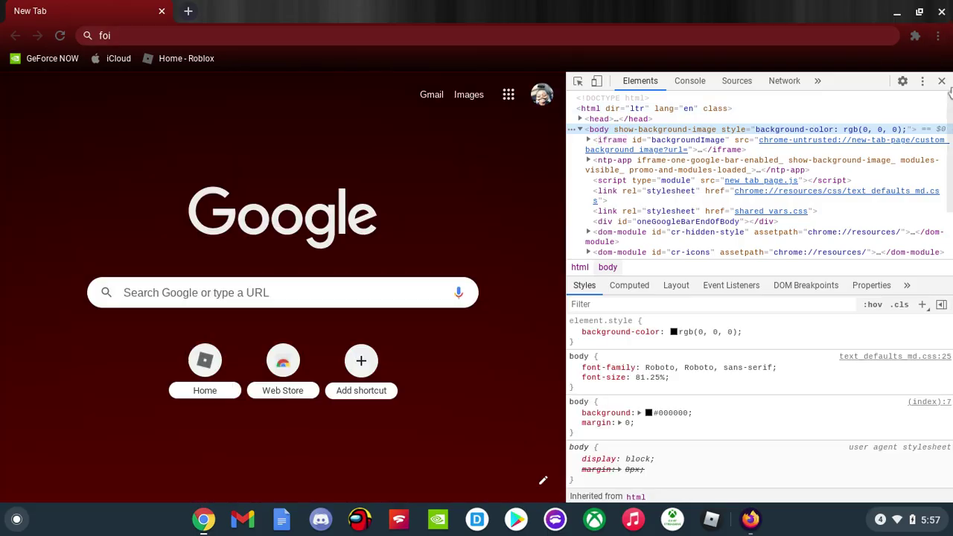
pyautogui.click(943, 81)
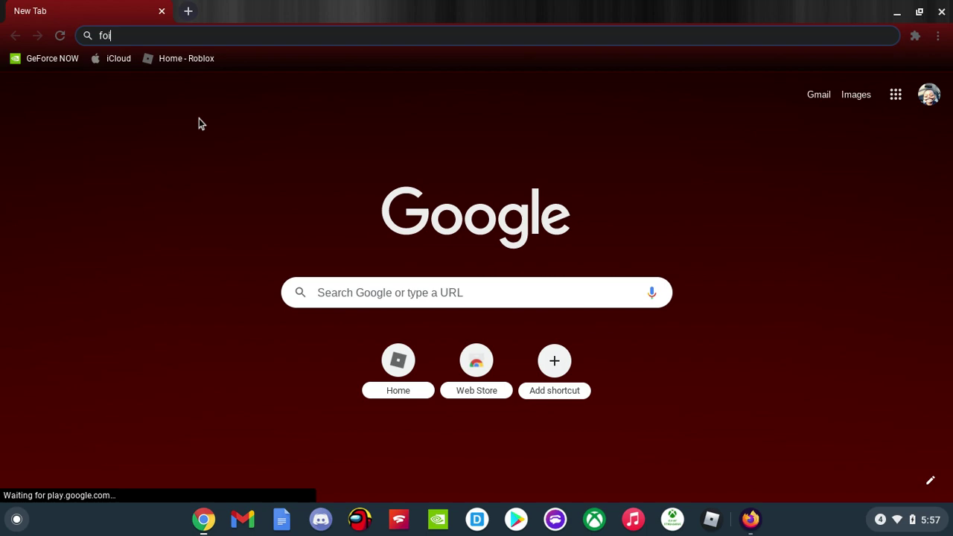
pyautogui.write('rtnite')
pyautogui.press('Return')
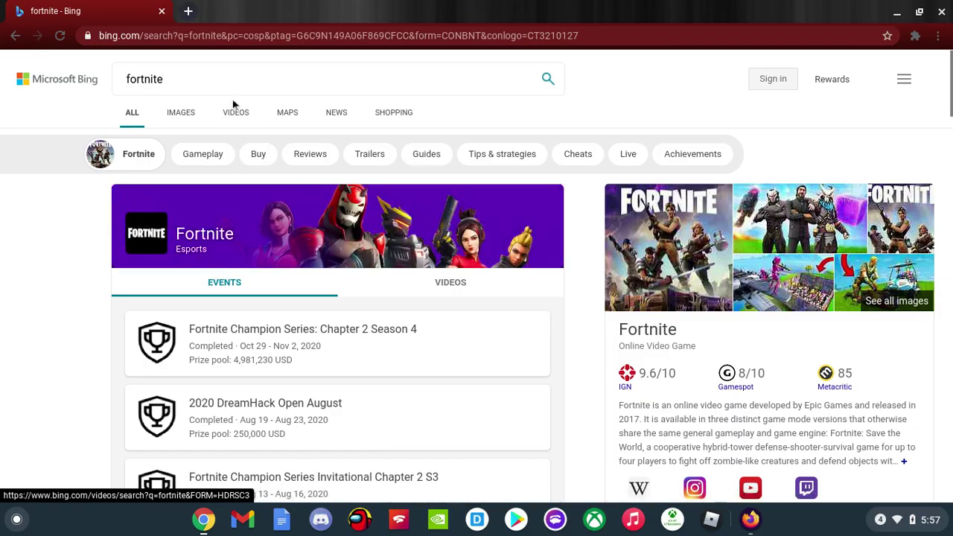
# - Refine the Bing search query to 'fortnite.com'
pyautogui.click(228, 88)
pyautogui.write('.com')
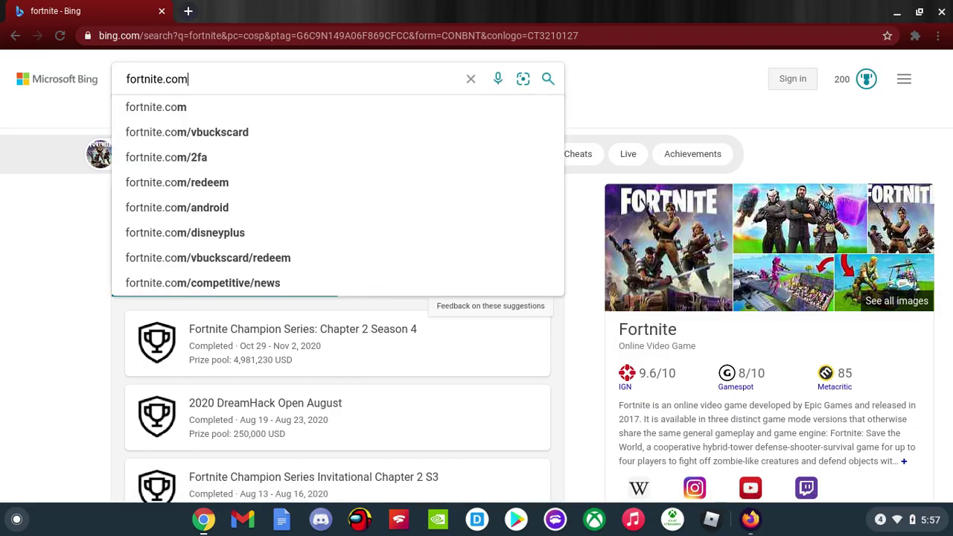
pyautogui.press('Return')
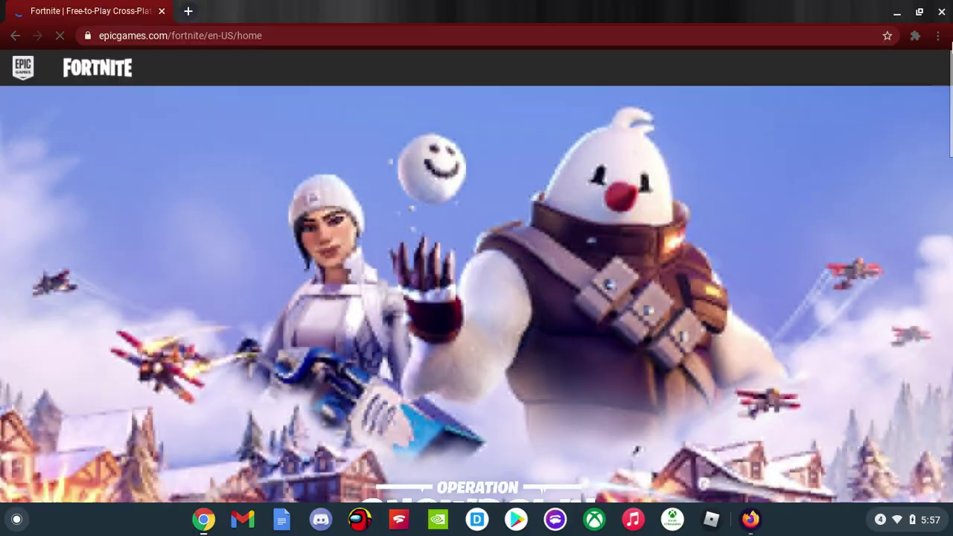
# - Start Fortnite's download, then go back twice to the Bing results
pyautogui.click(901, 74)
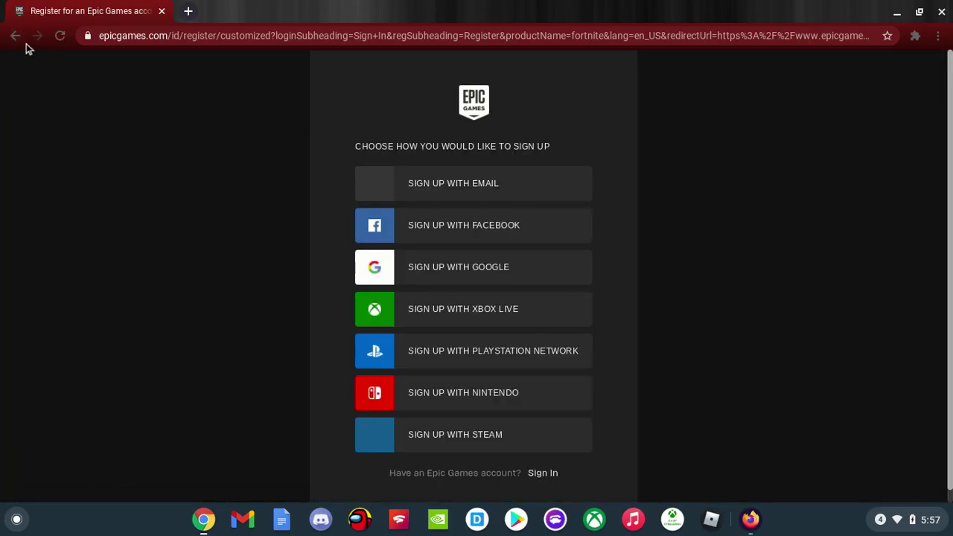
pyautogui.click(18, 37)
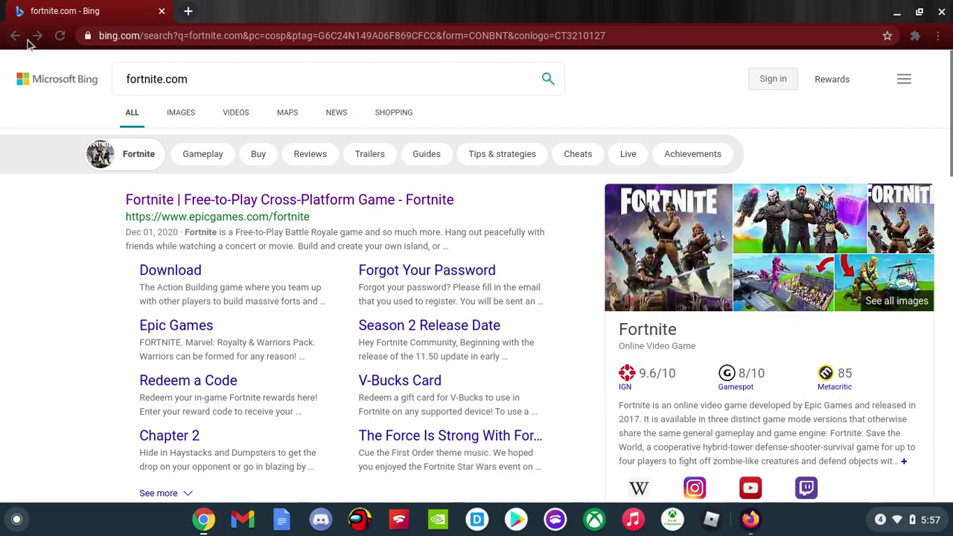
pyautogui.click(18, 37)
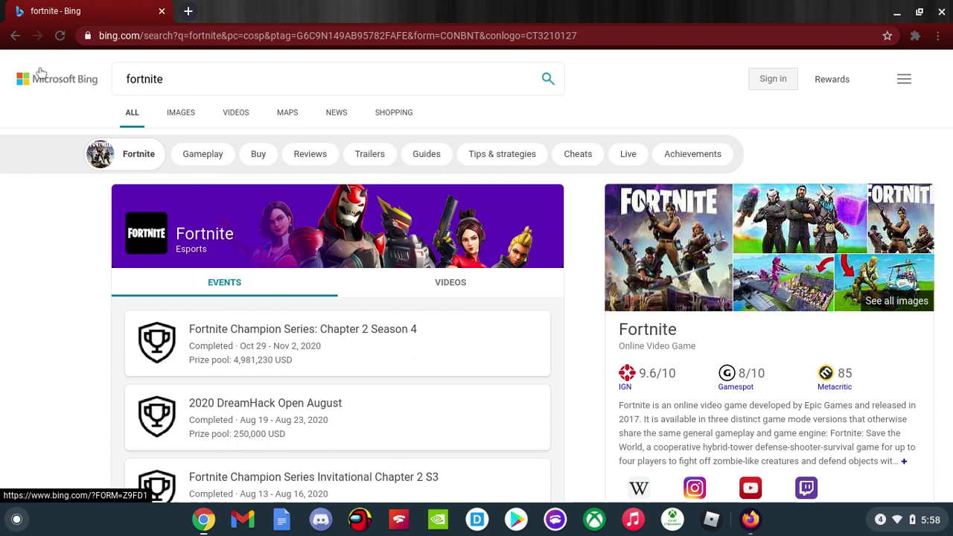
# - Search 'fortnite.com' again and choose the Android version of Fortnite
pyautogui.click(213, 78)
pyautogui.write('.com')
pyautogui.press('Return')
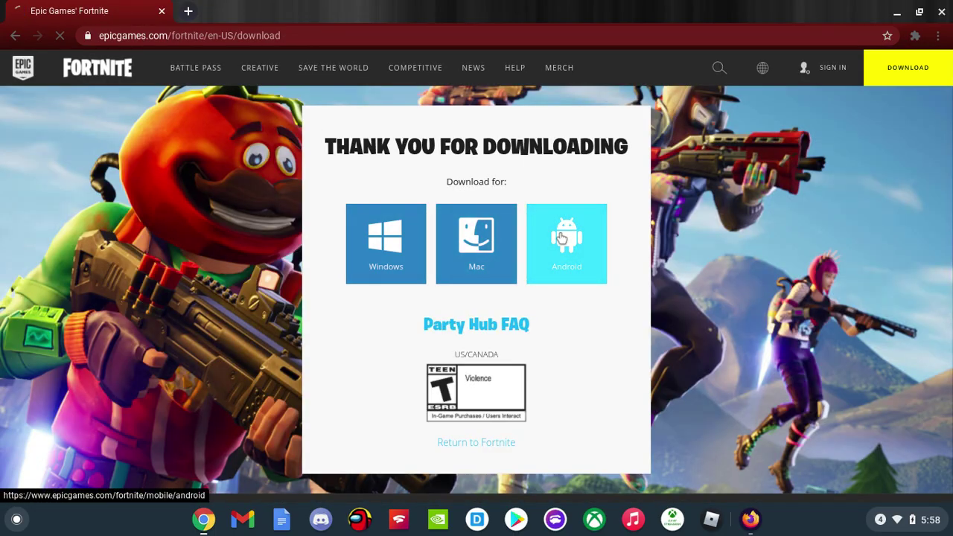
pyautogui.click(563, 238)
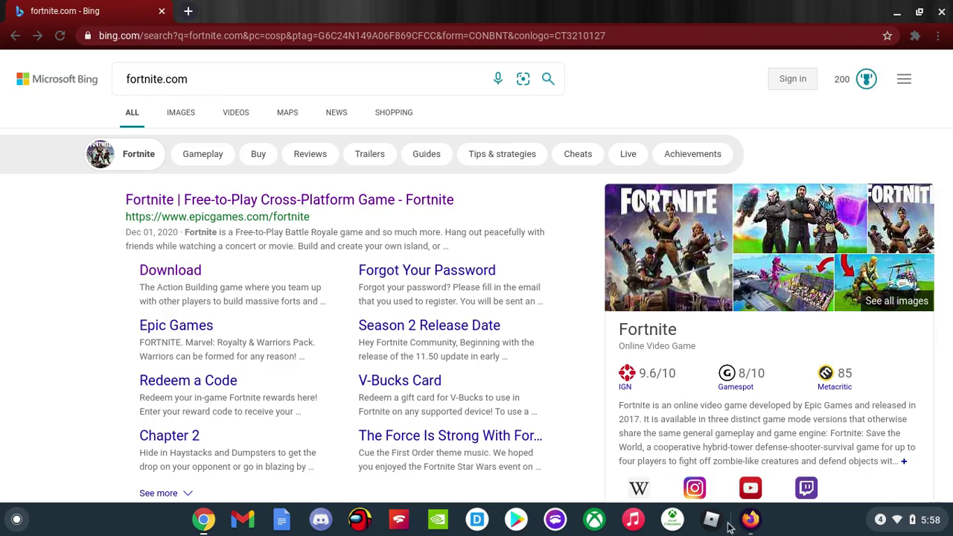
# - Download EpicGamesApp.apk (3.07 MB) in Firefox via 'Get it on the Epic Games App' and try opening it
pyautogui.click(751, 520)
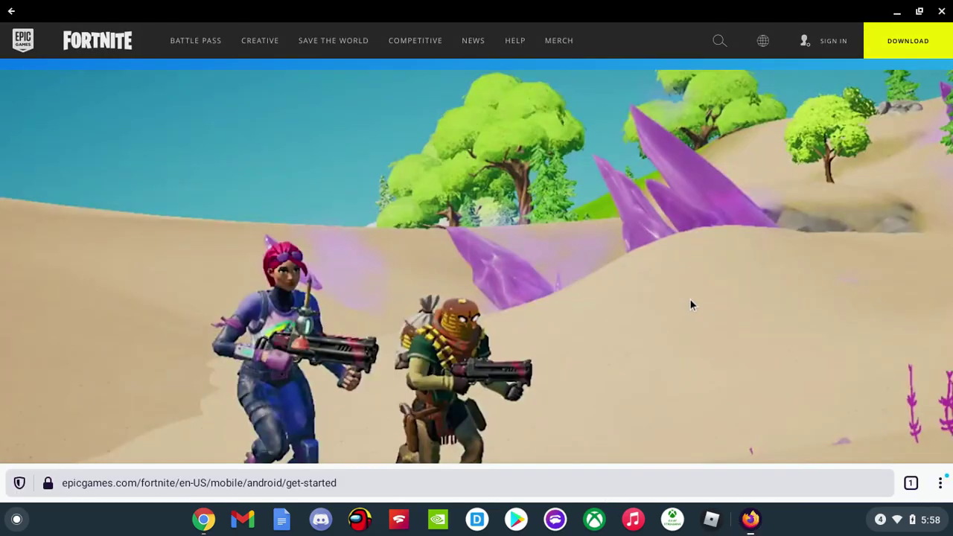
pyautogui.scroll(-5, 690, 299)
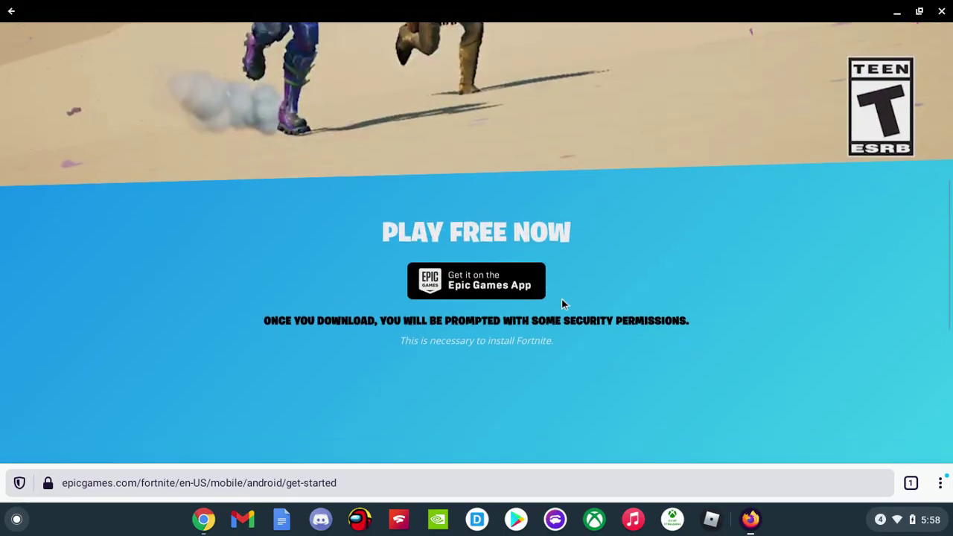
pyautogui.click(520, 287)
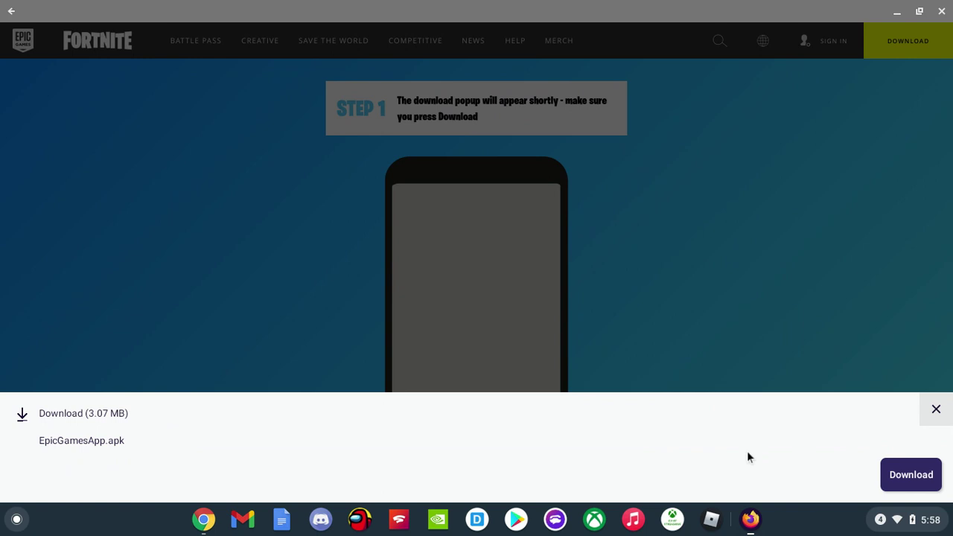
pyautogui.click(911, 475)
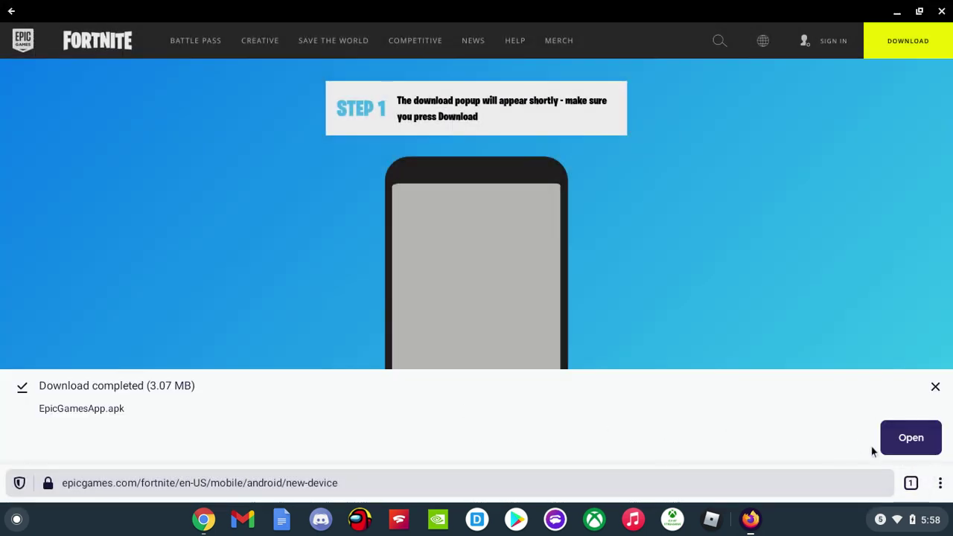
pyautogui.click(910, 440)
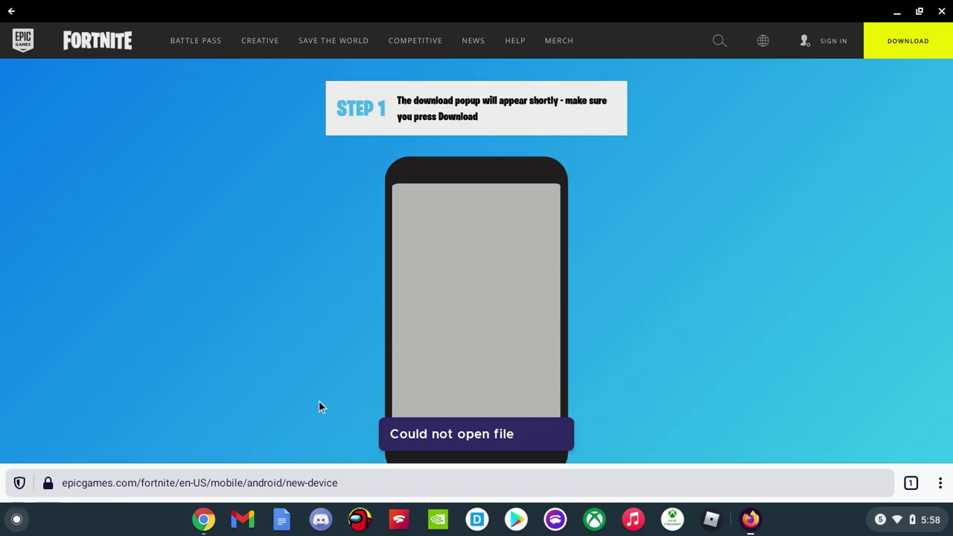
# - Launch Solid Explorer and open EpicGamesApp(2).apk in App Viewer, showing Epic Games 4.1.4
pyautogui.press('super')
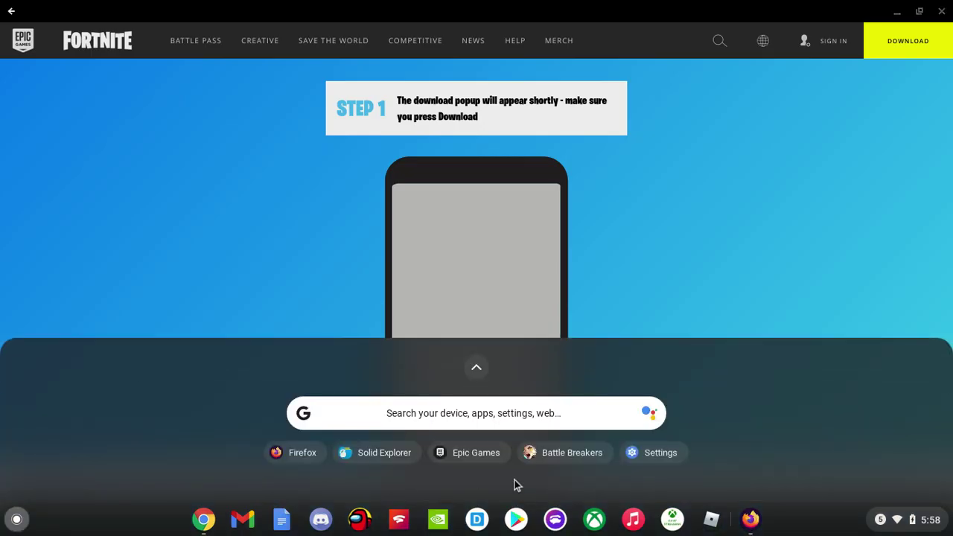
pyautogui.click(384, 453)
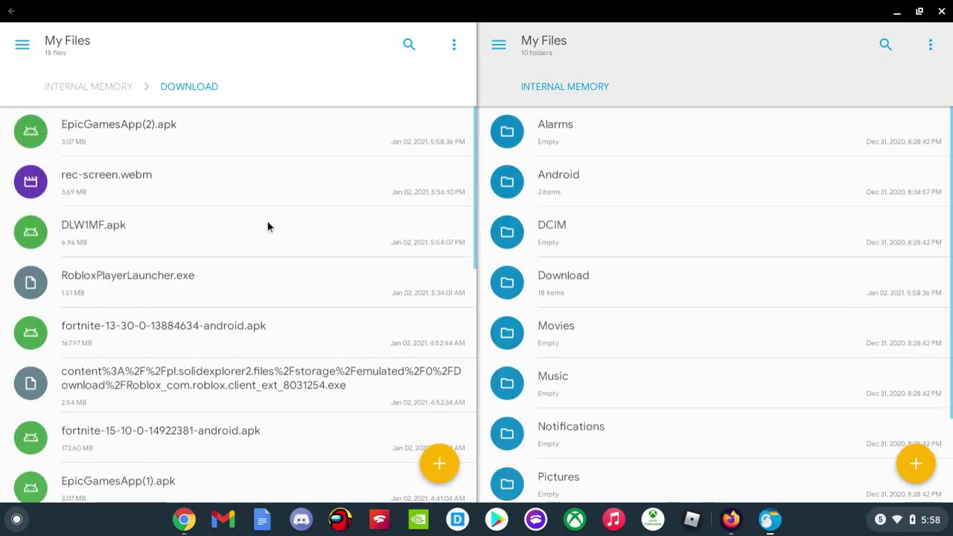
pyautogui.rightClick(337, 137)
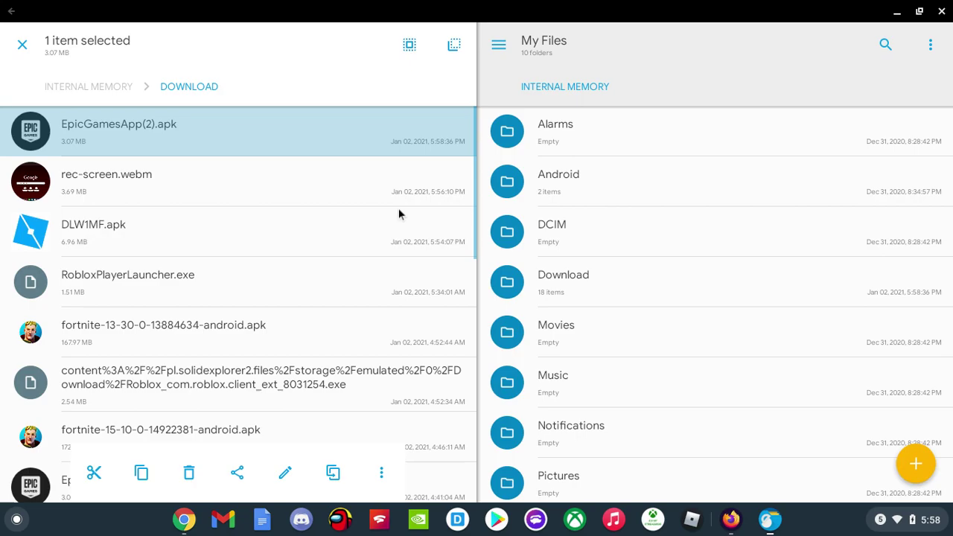
pyautogui.click(368, 146)
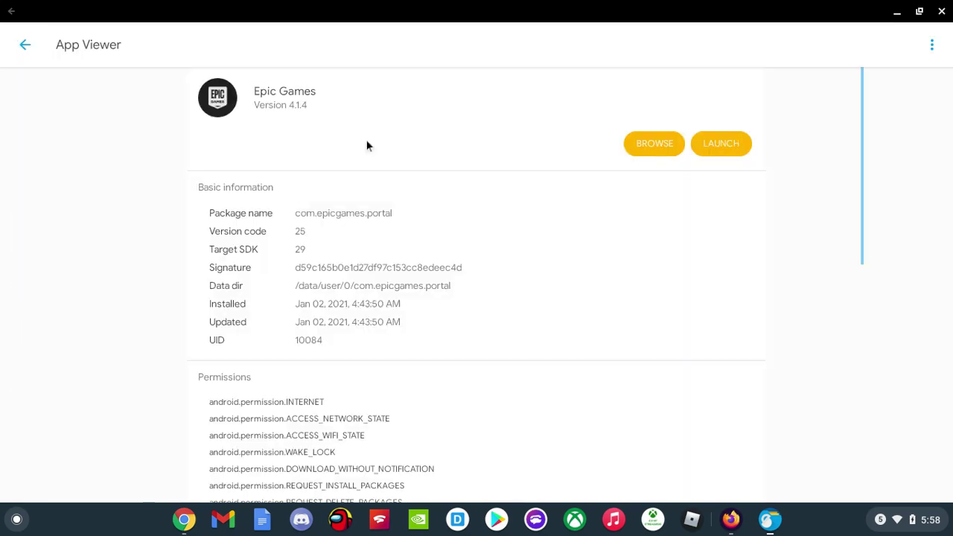
# - Launch the installed Epic Games app, then uninstall it from its shelf icon
pyautogui.click(717, 146)
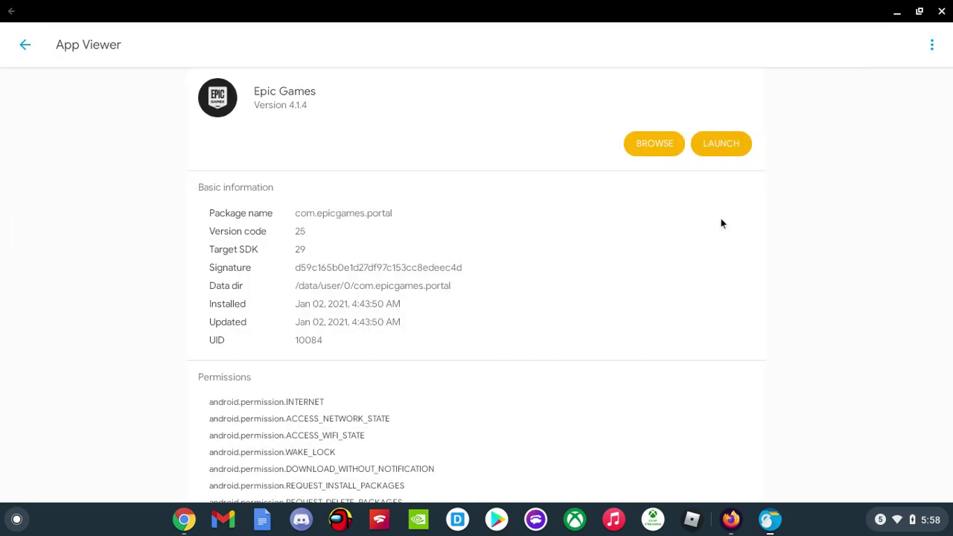
pyautogui.click(723, 142)
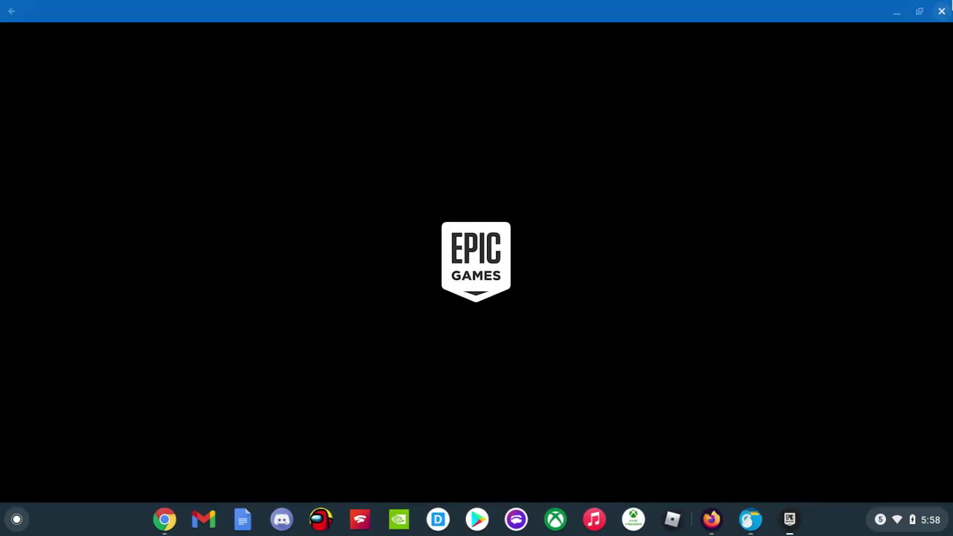
pyautogui.rightClick(782, 525)
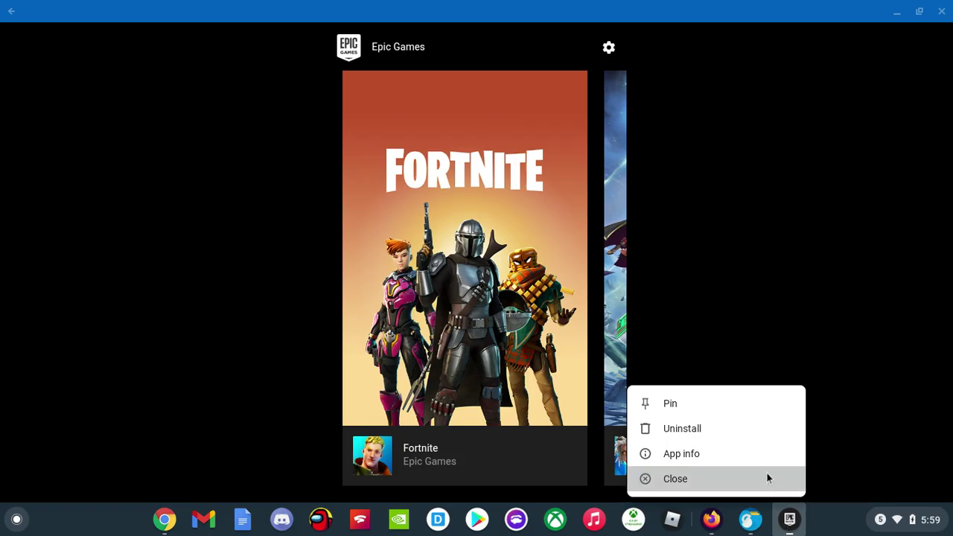
pyautogui.click(762, 431)
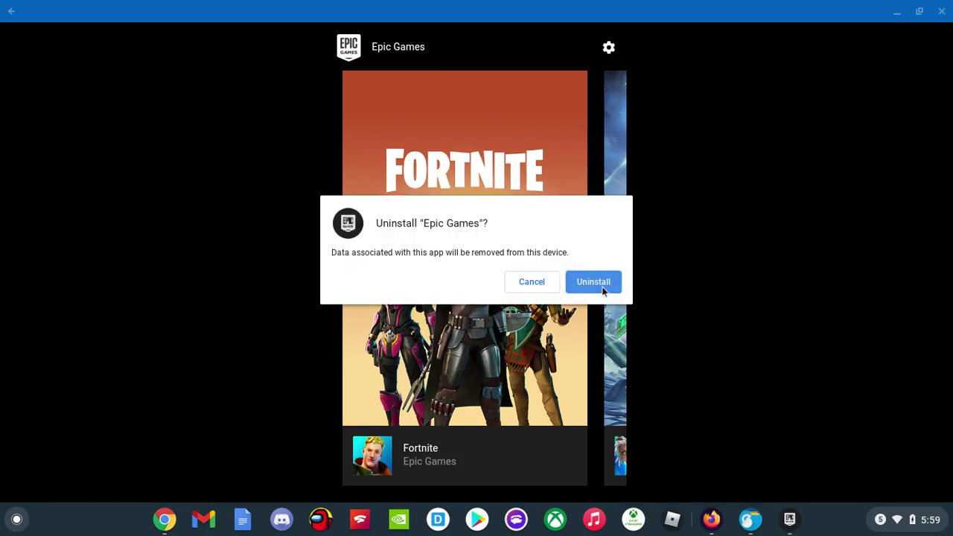
pyautogui.click(596, 282)
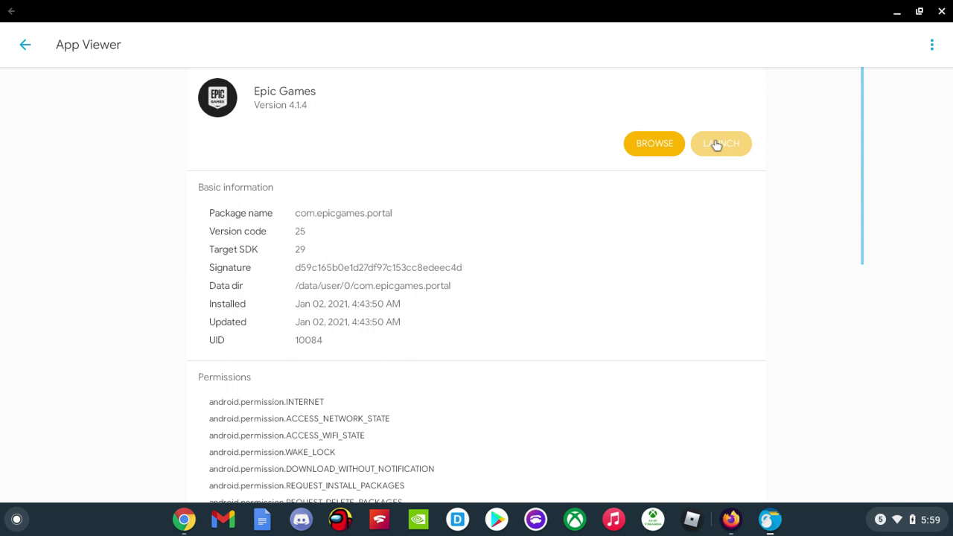
# - Install Epic Games from EpicGamesApp(2).apk, dismiss the installed notice and close App Viewer
pyautogui.click(21, 49)
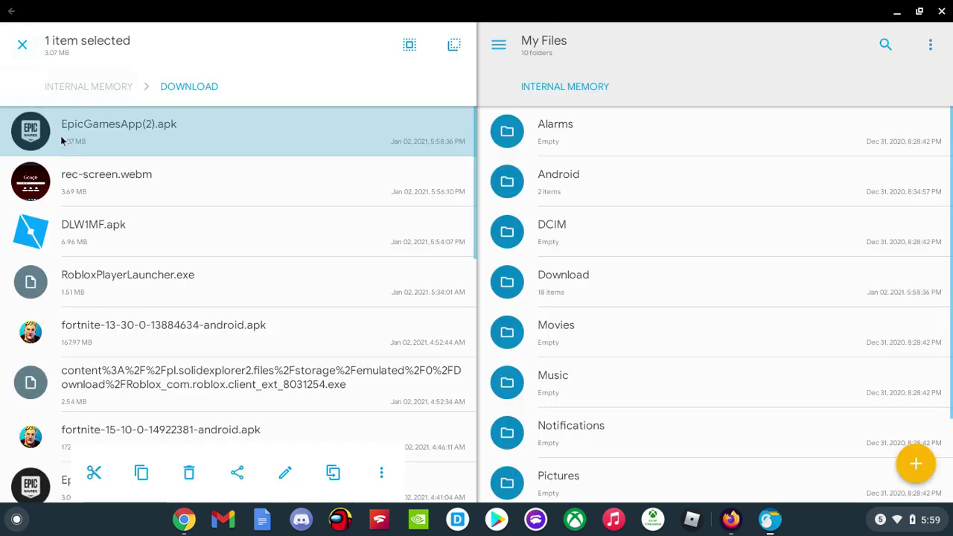
pyautogui.click(63, 141)
pyautogui.click(695, 146)
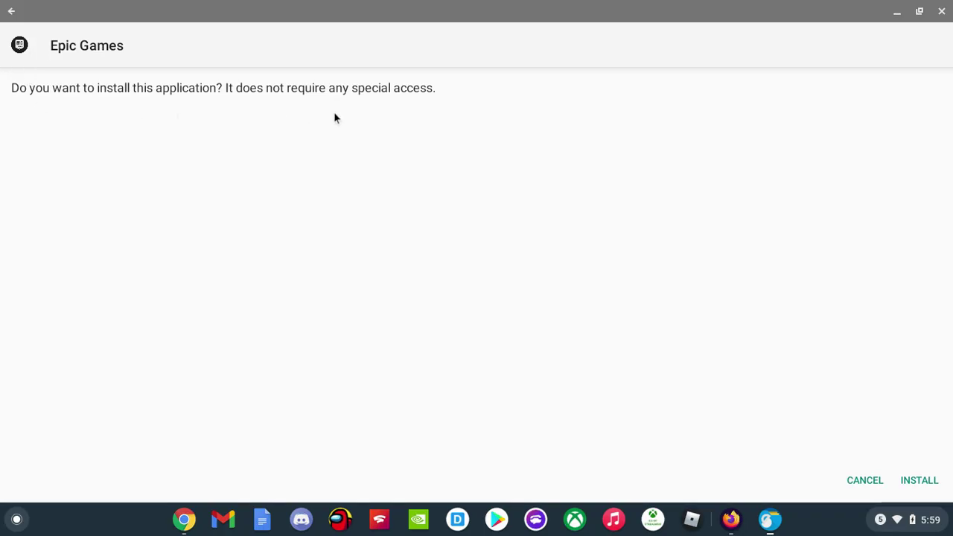
pyautogui.click(912, 492)
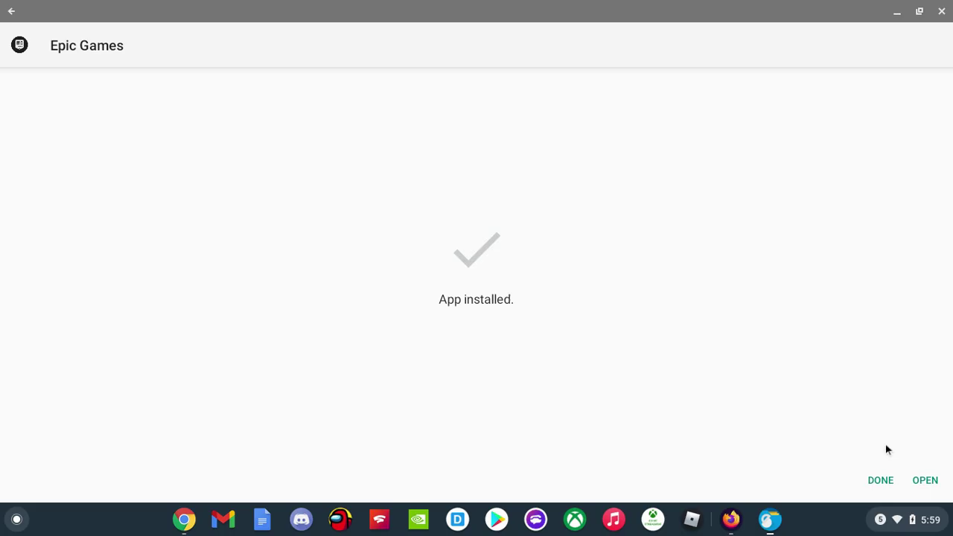
pyautogui.click(870, 476)
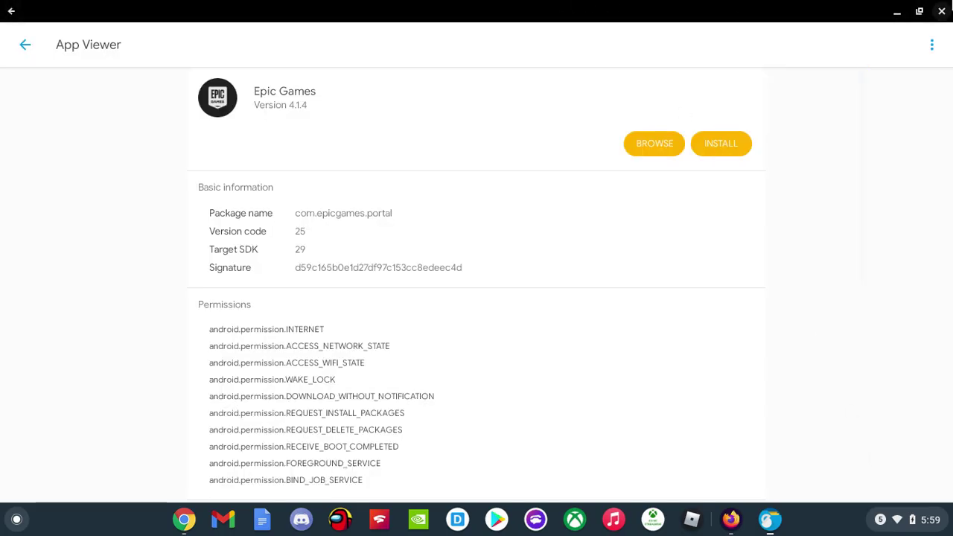
pyautogui.click(942, 11)
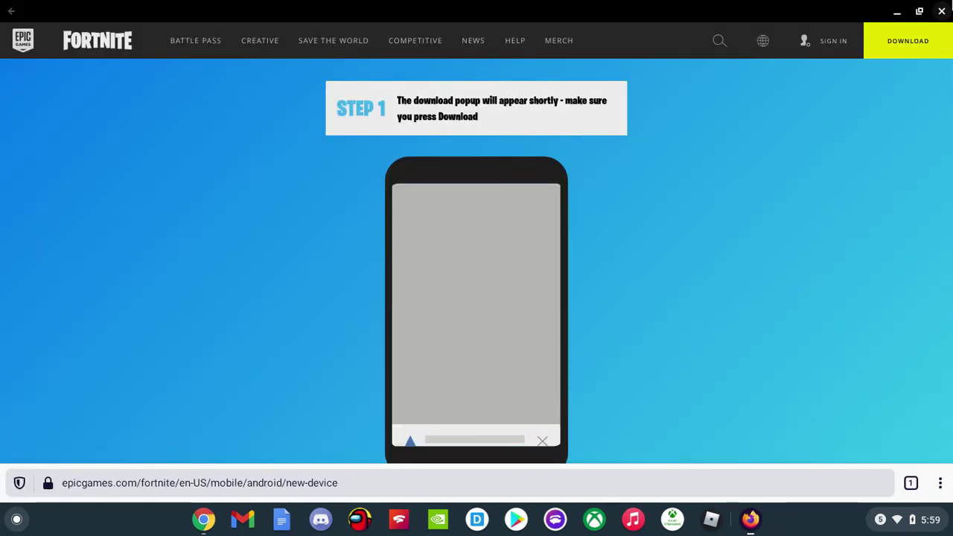
# - Close Firefox and start the Epic Games app from the launcher, maximized
pyautogui.click(942, 11)
pyautogui.click(16, 519)
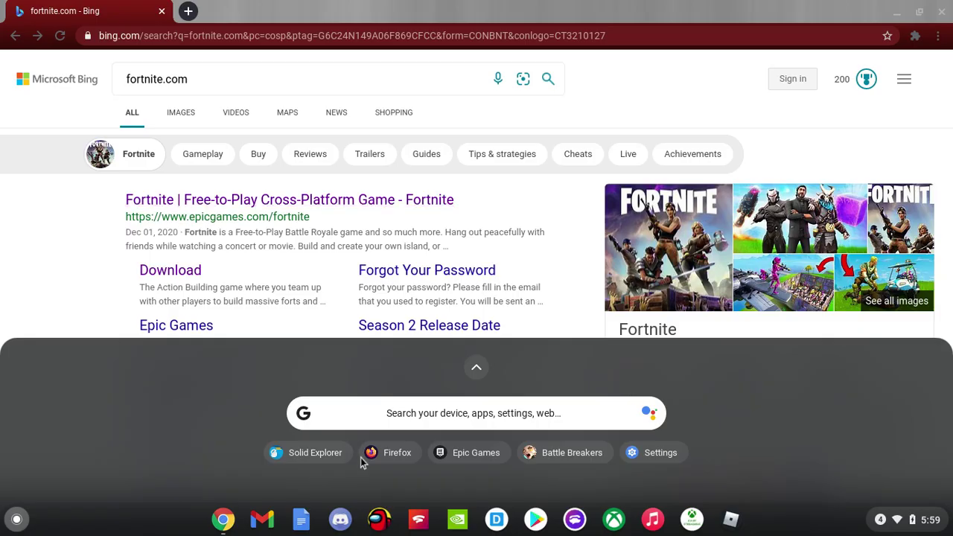
pyautogui.click(469, 453)
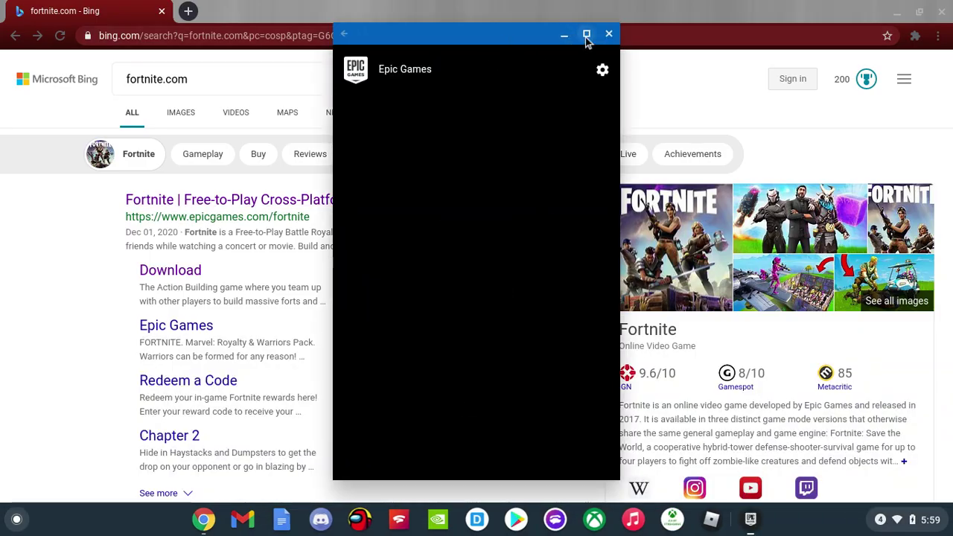
pyautogui.click(587, 37)
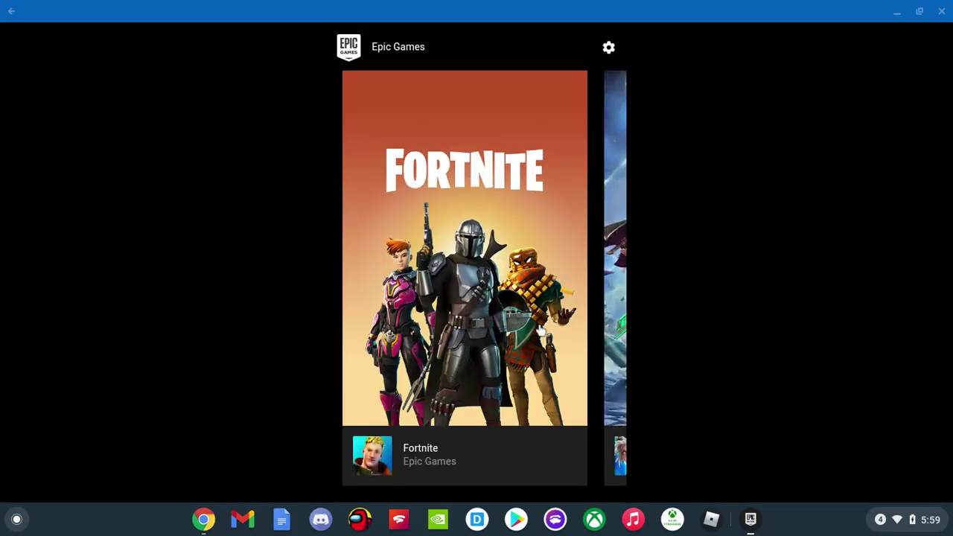
# - Open Fortnite's details, scroll its Device Not Supported page, then close it
pyautogui.click(485, 315)
pyautogui.scroll(-15, 405, 223)
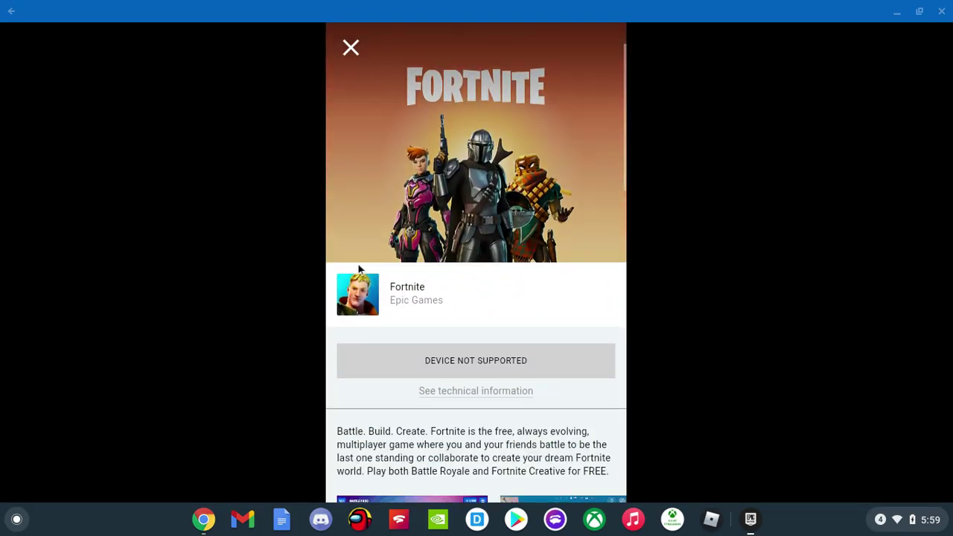
pyautogui.scroll(5, 405, 213)
pyautogui.scroll(5, 405, 213)
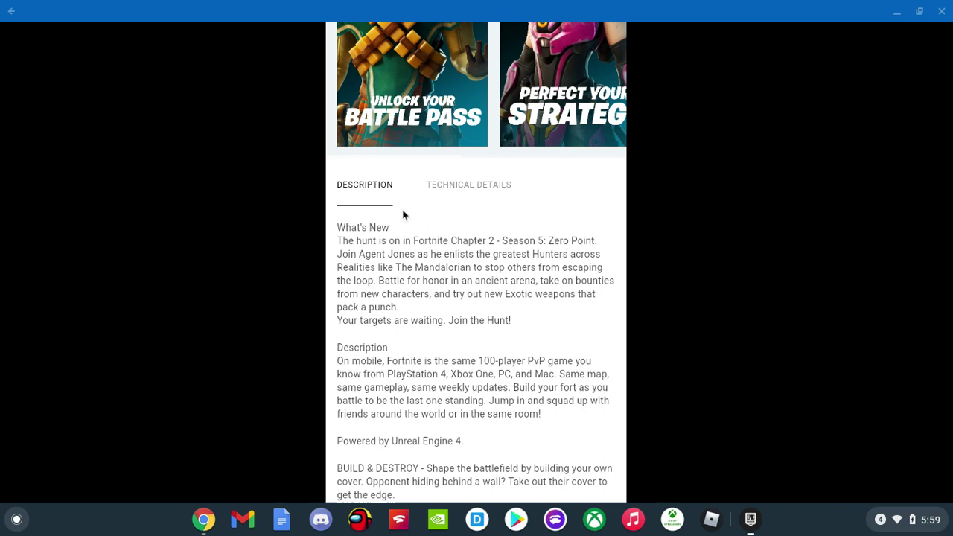
pyautogui.scroll(5, 492, 176)
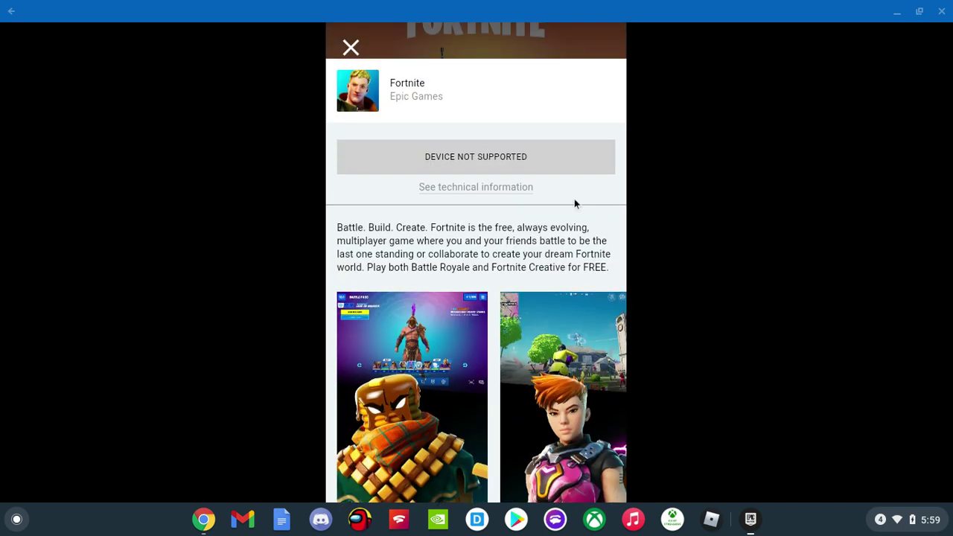
pyautogui.scroll(2, 574, 198)
pyautogui.scroll(-3, 565, 201)
pyautogui.scroll(-5, 547, 193)
pyautogui.scroll(3, 545, 189)
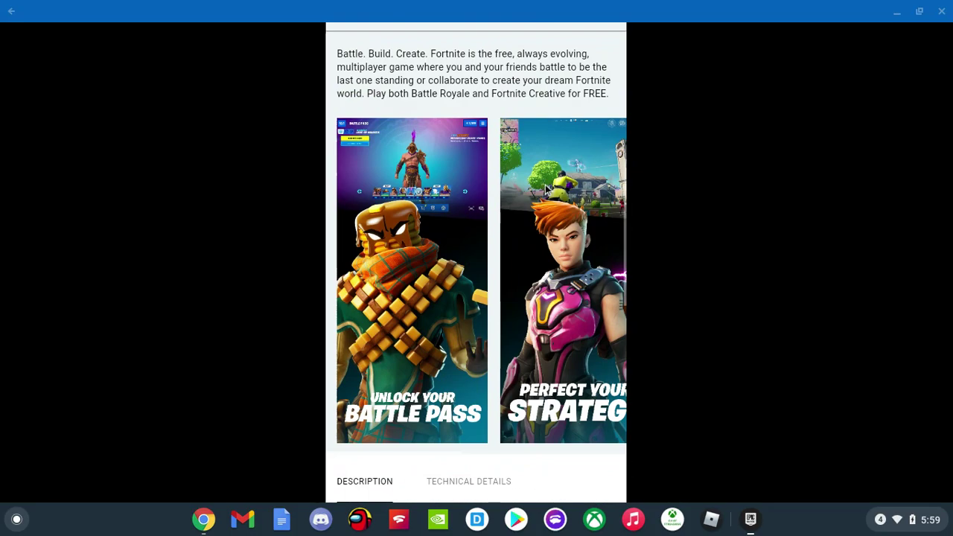
pyautogui.scroll(1, 552, 192)
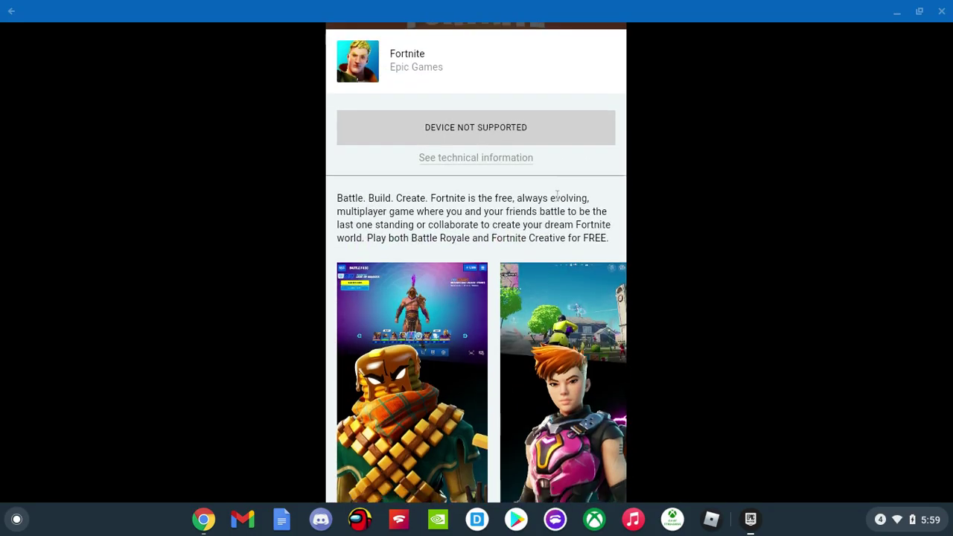
pyautogui.scroll(8, 557, 197)
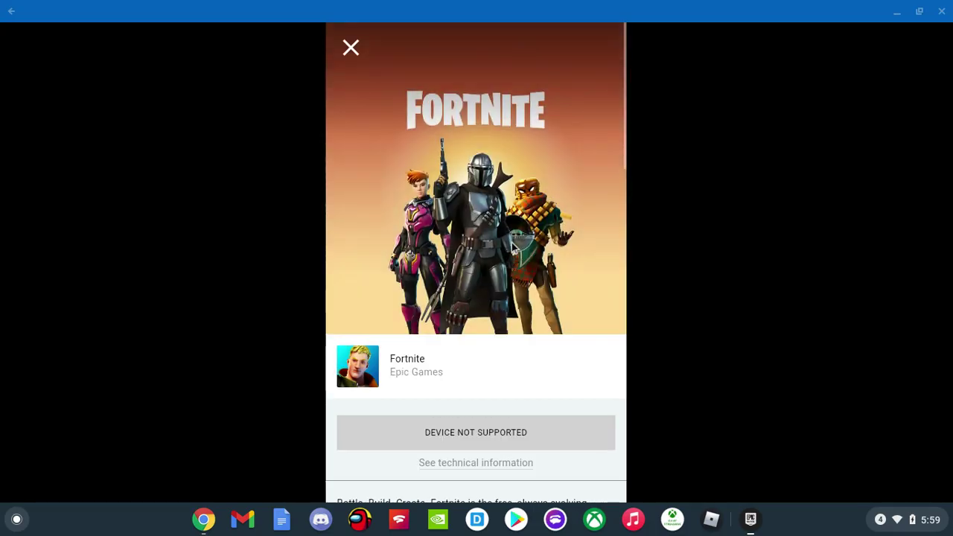
pyautogui.click(351, 50)
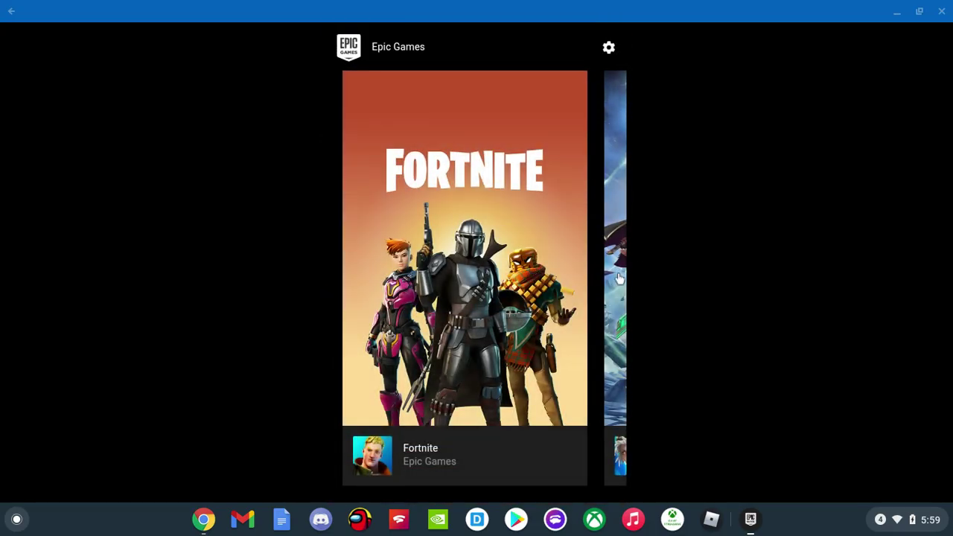
# - Open the Battle Breakers details page and scroll through its Uninstall and Launch options
pyautogui.click(619, 279)
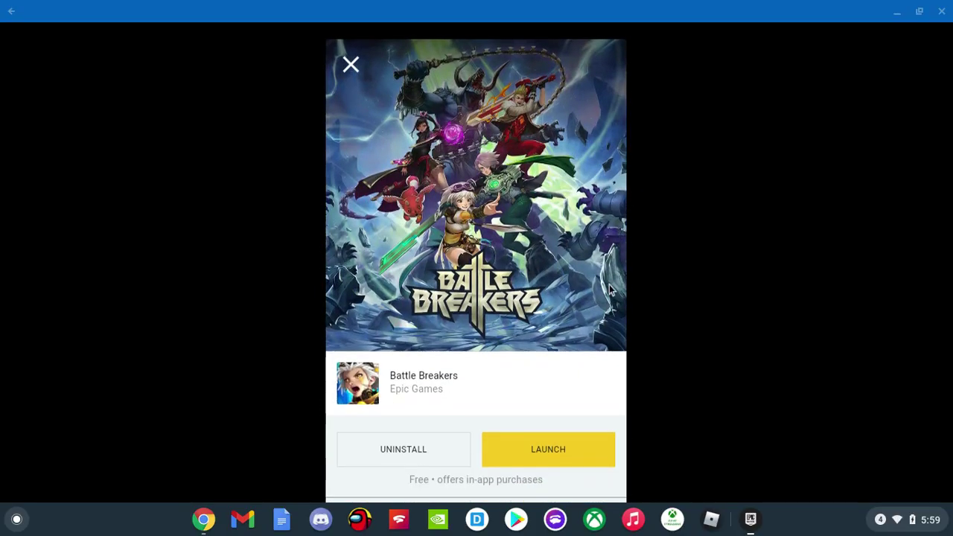
pyautogui.scroll(-4, 482, 374)
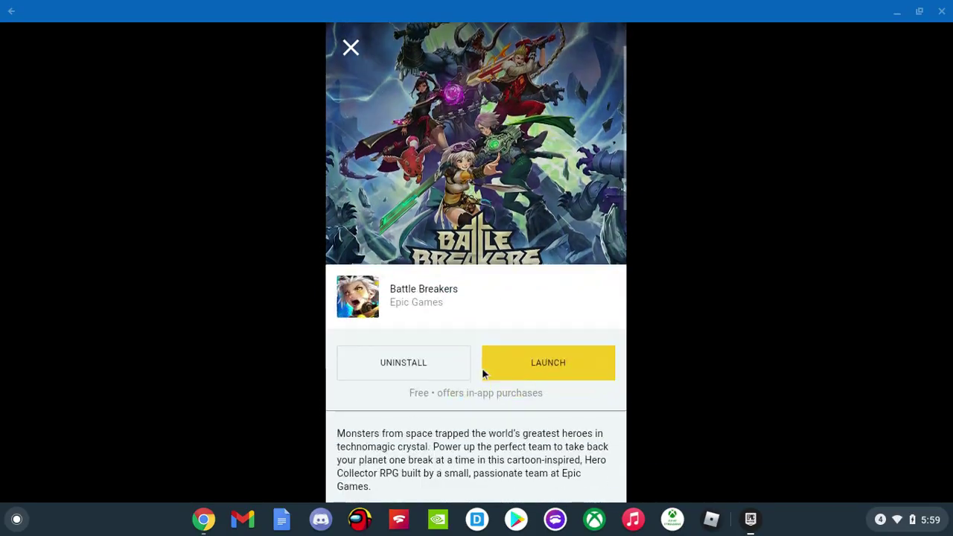
pyautogui.scroll(-6, 487, 371)
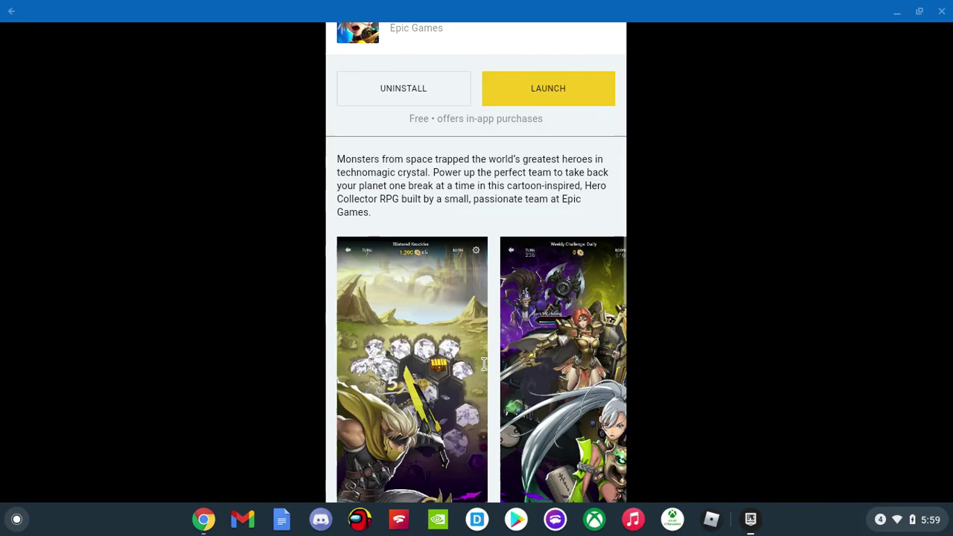
pyautogui.scroll(-10, 472, 398)
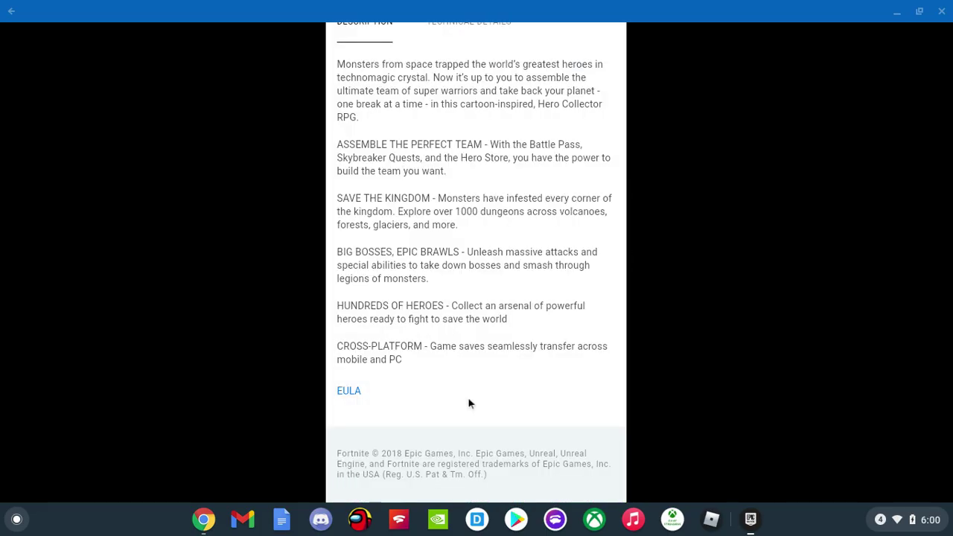
pyautogui.scroll(10, 469, 403)
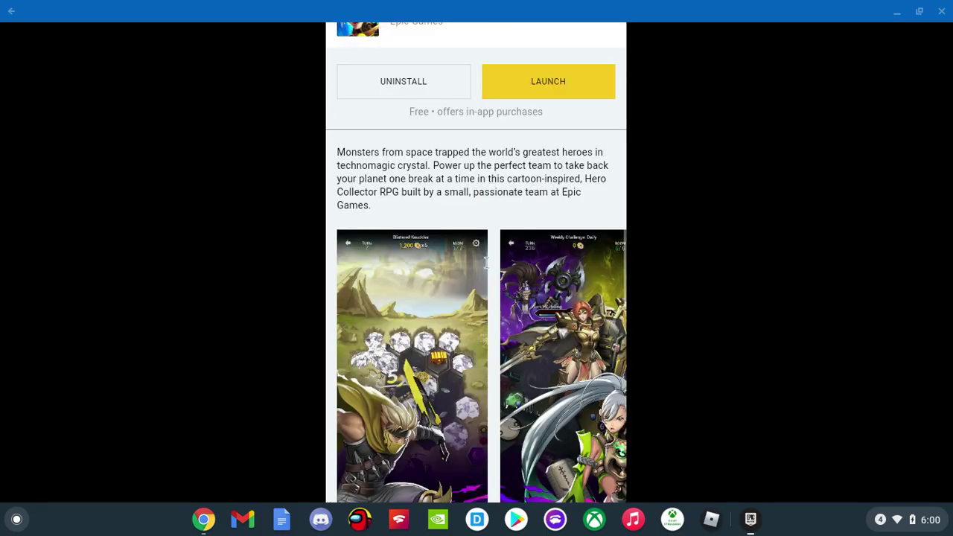
pyautogui.scroll(5, 491, 263)
pyautogui.scroll(4, 587, 270)
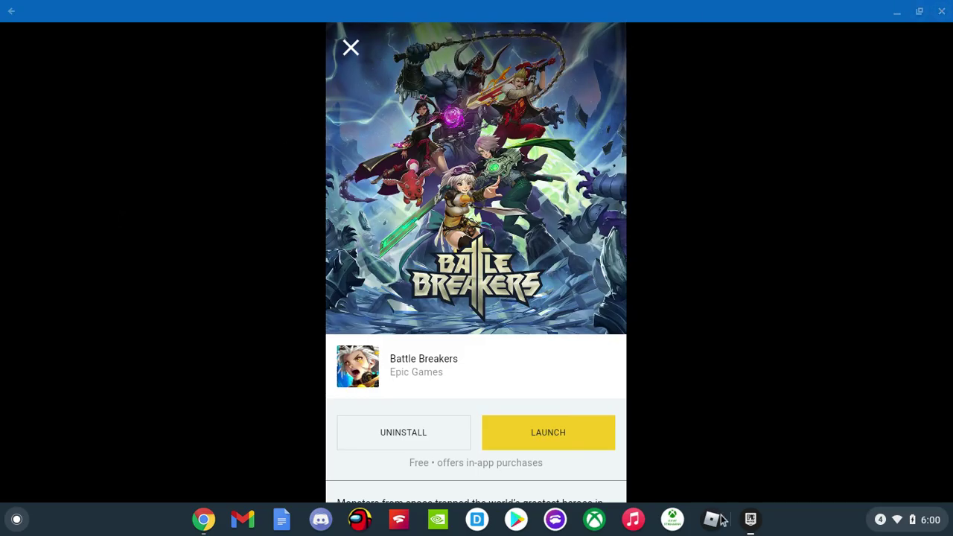
# - Return to Chrome's Bing results for fortnite.com and scroll through the installed extensions list
pyautogui.click(756, 523)
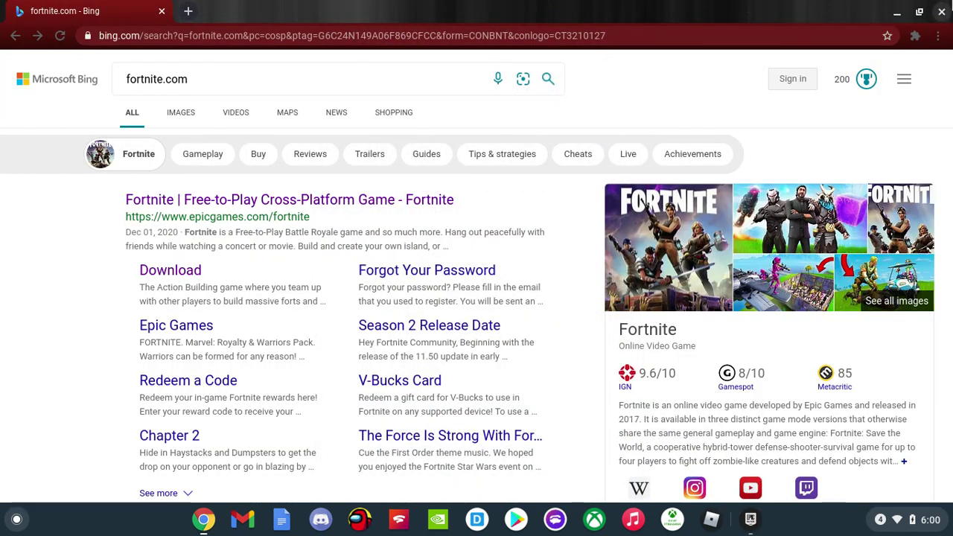
pyautogui.click(918, 35)
pyautogui.scroll(-5, 819, 149)
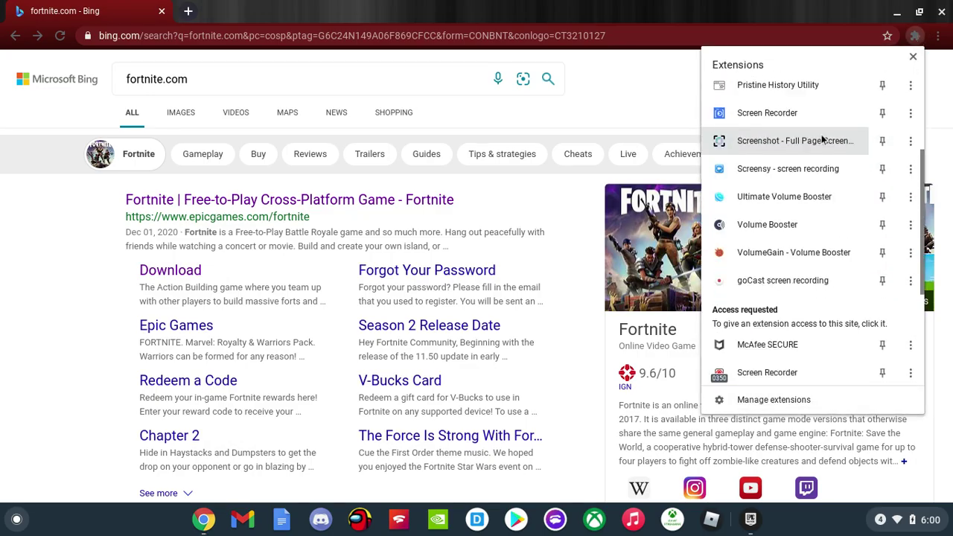